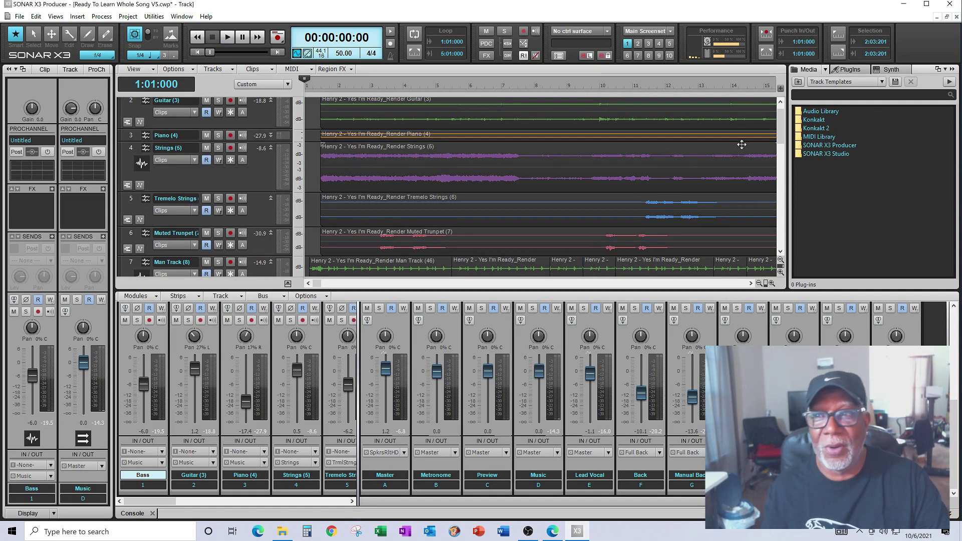
Bring the vocal strips into view and mute the Manual Back bus.
scroll(781, 138, up, 1)
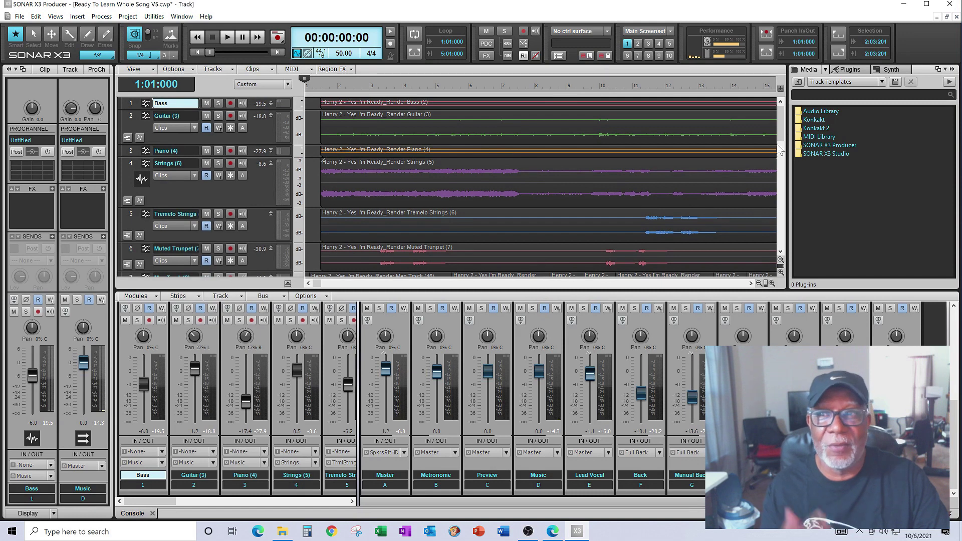
drag(779, 137, 780, 163)
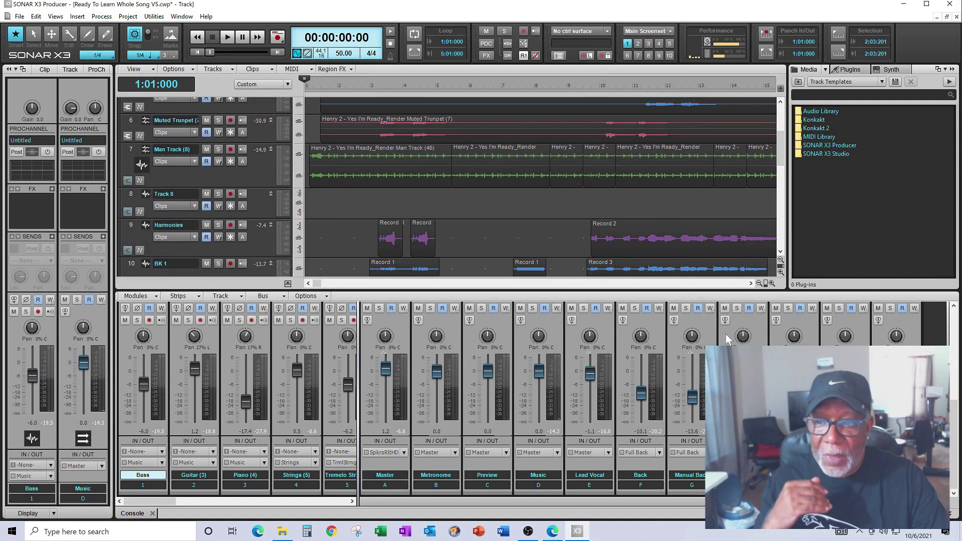
click(676, 311)
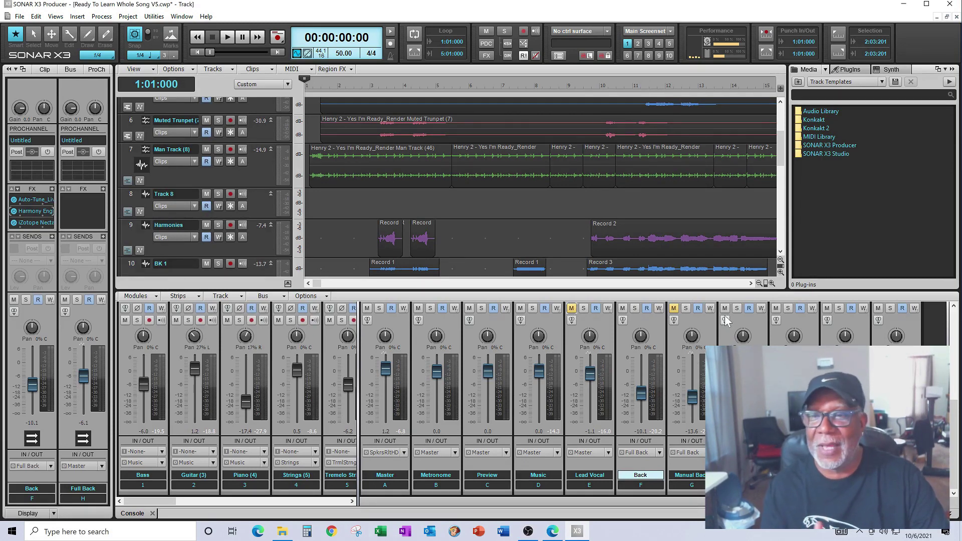
click(228, 40)
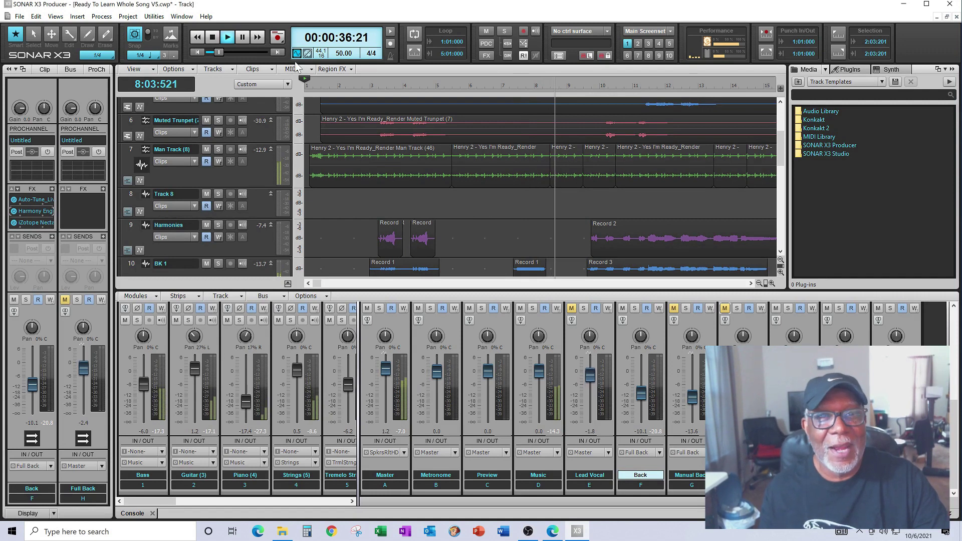
click(212, 43)
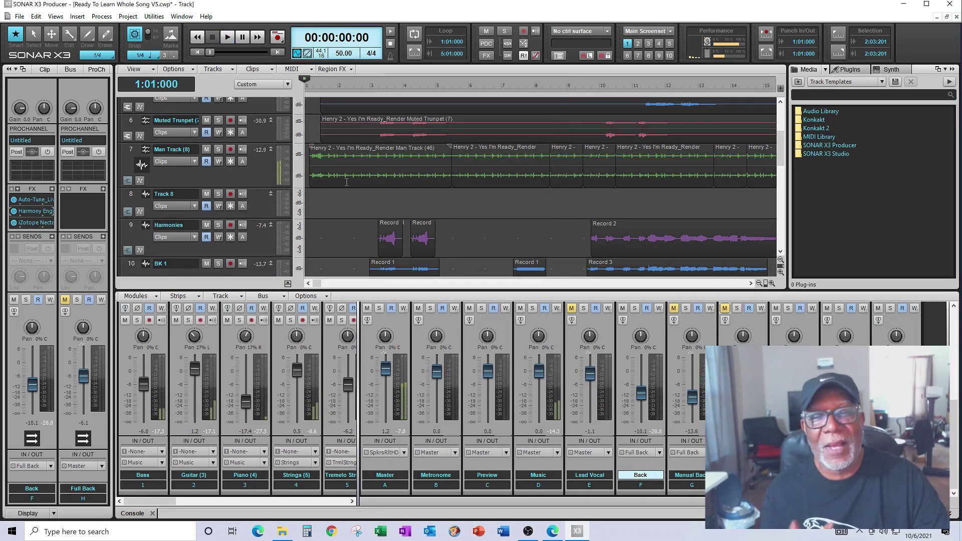
Unmute the Lead Vocal and play the song from bar 3, then stop at 00:00:09:18.
click(371, 210)
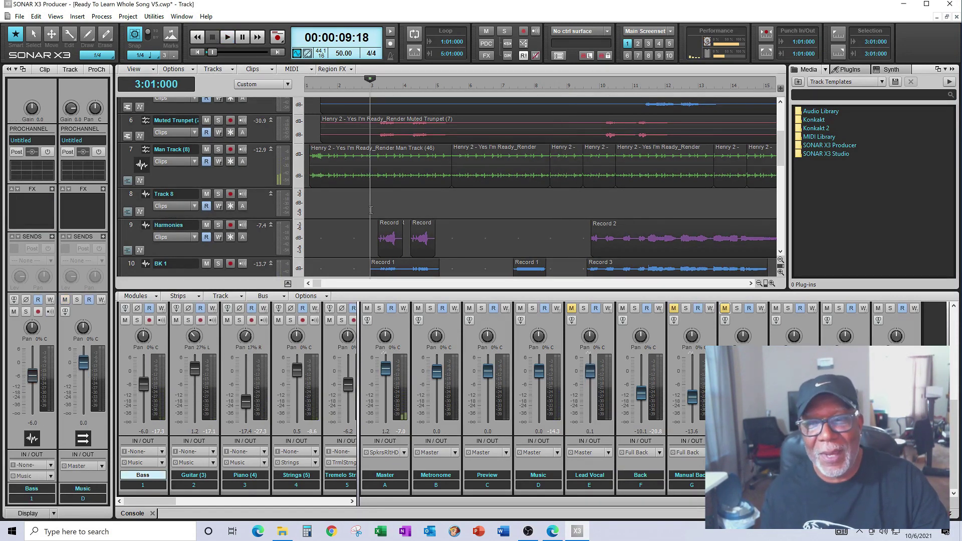
click(571, 308)
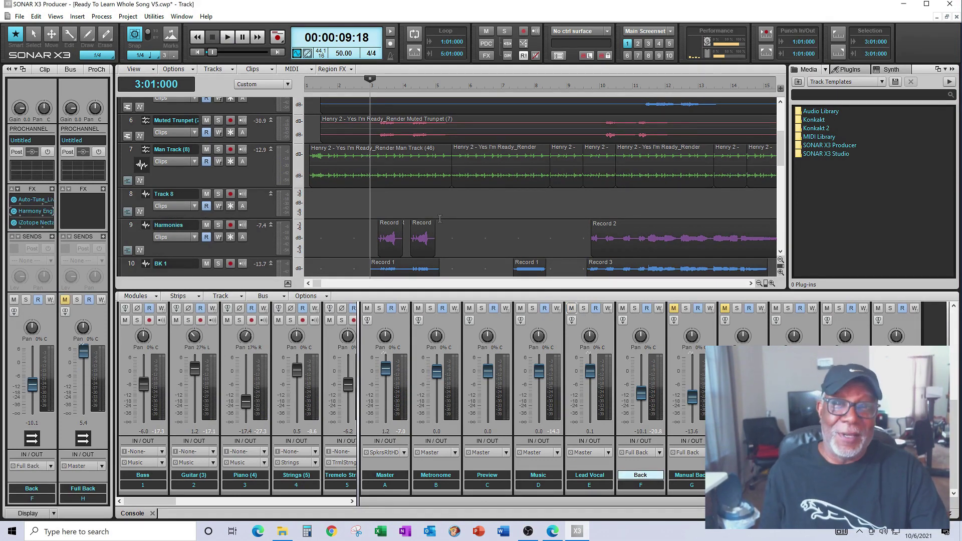
click(230, 36)
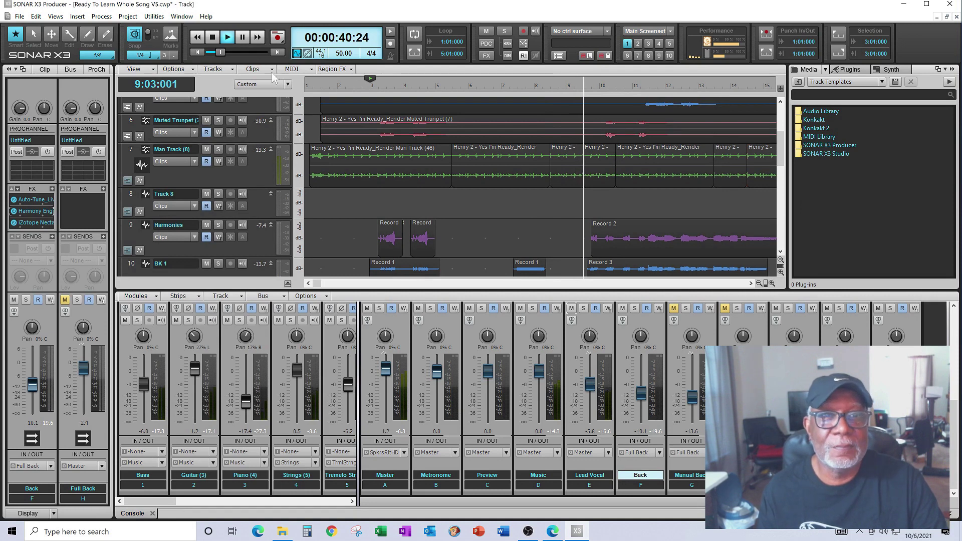
click(213, 39)
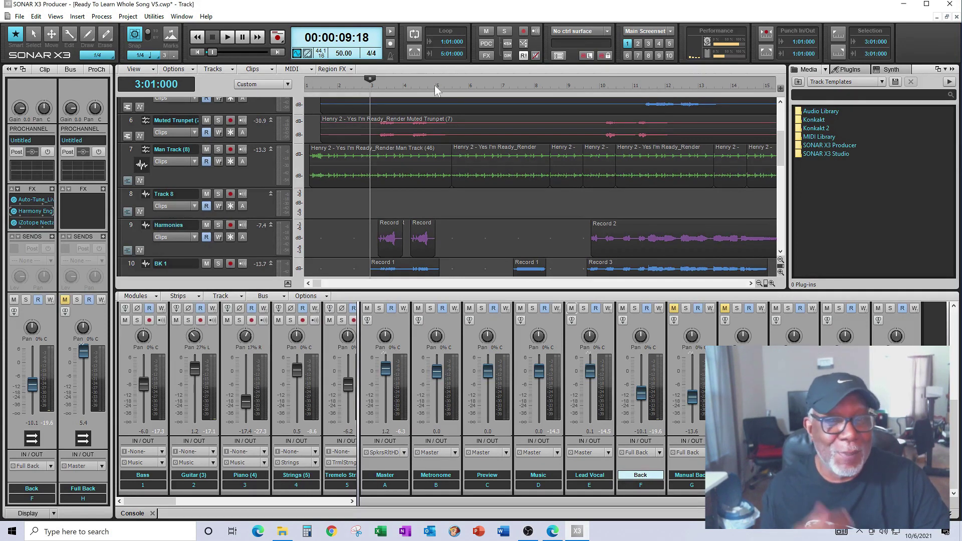
Move the now time to bar 8 (8:01:000).
click(537, 224)
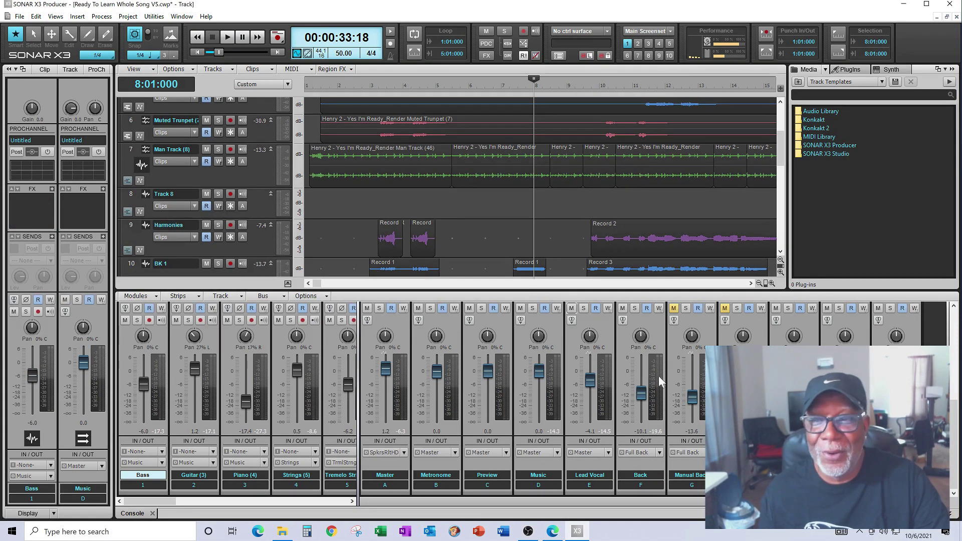
Set the now time to bar 6 on BK 1, unmute Manual Back, and start playback.
drag(780, 166, 780, 186)
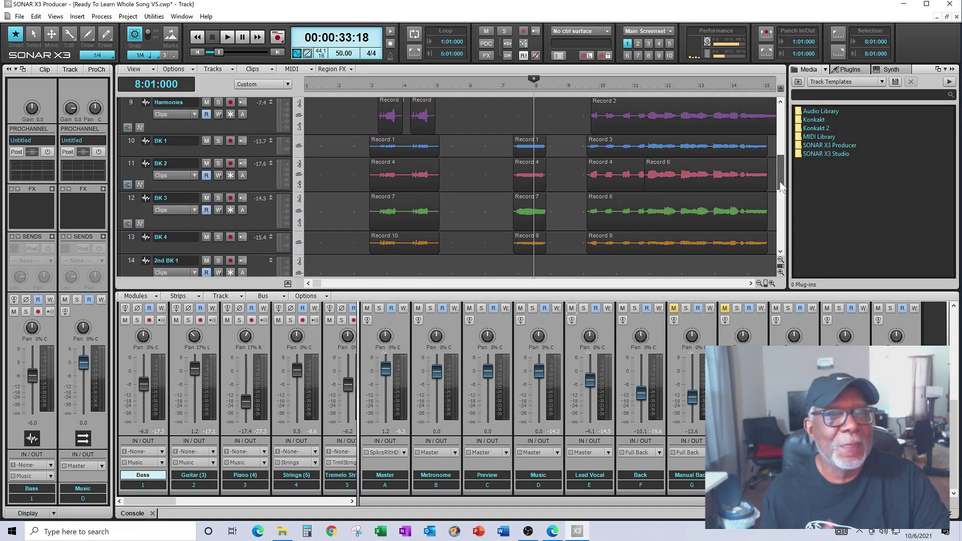
click(493, 150)
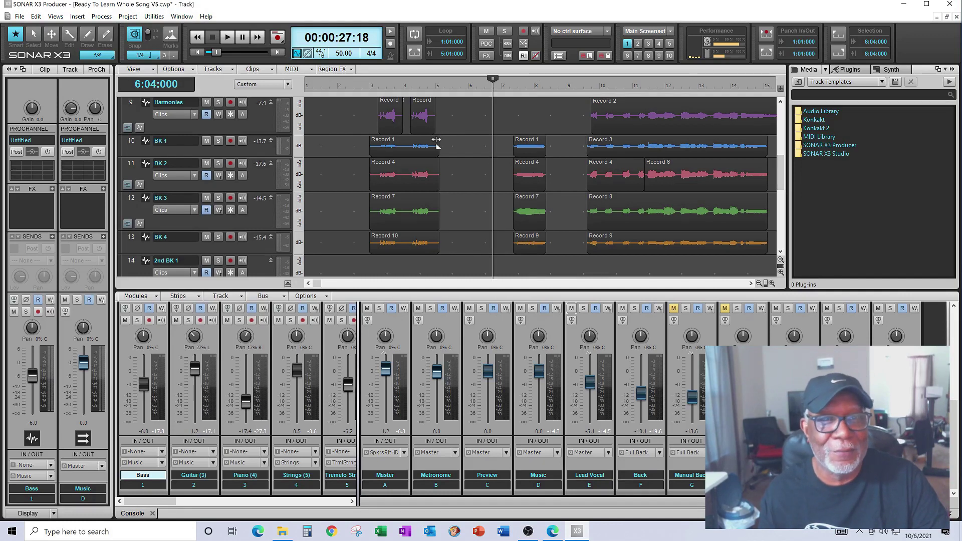
click(662, 374)
key(space)
Unmute and solo the backing-vocal bus after Manual Back.
click(673, 308)
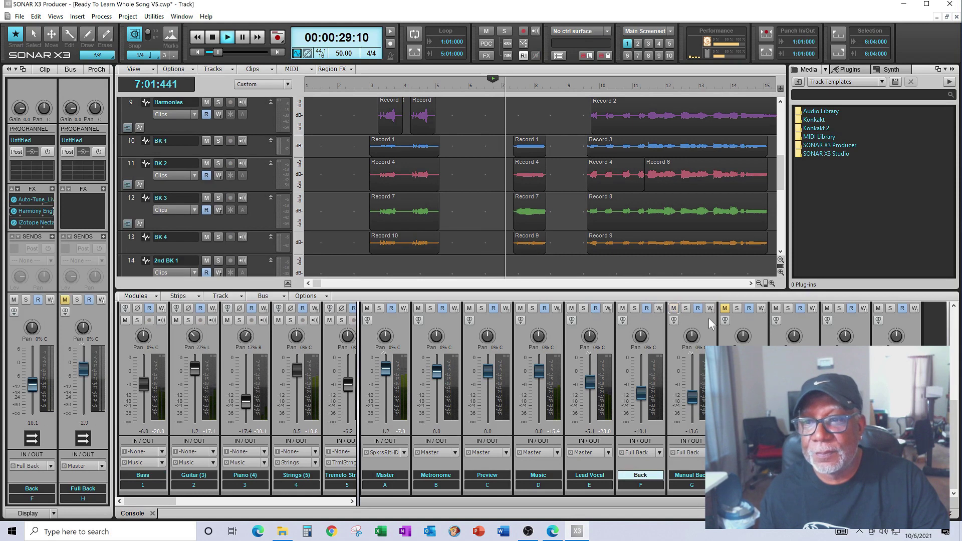
click(724, 308)
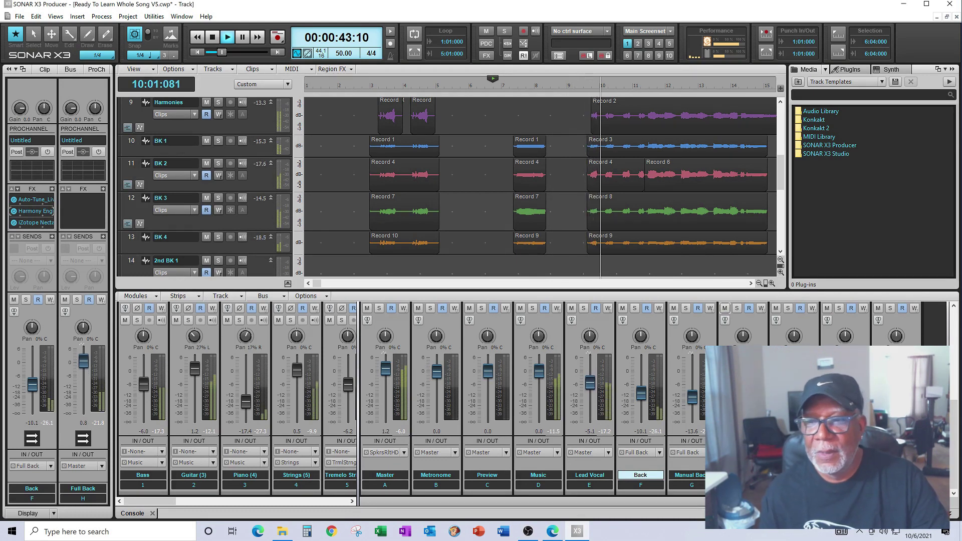
click(736, 309)
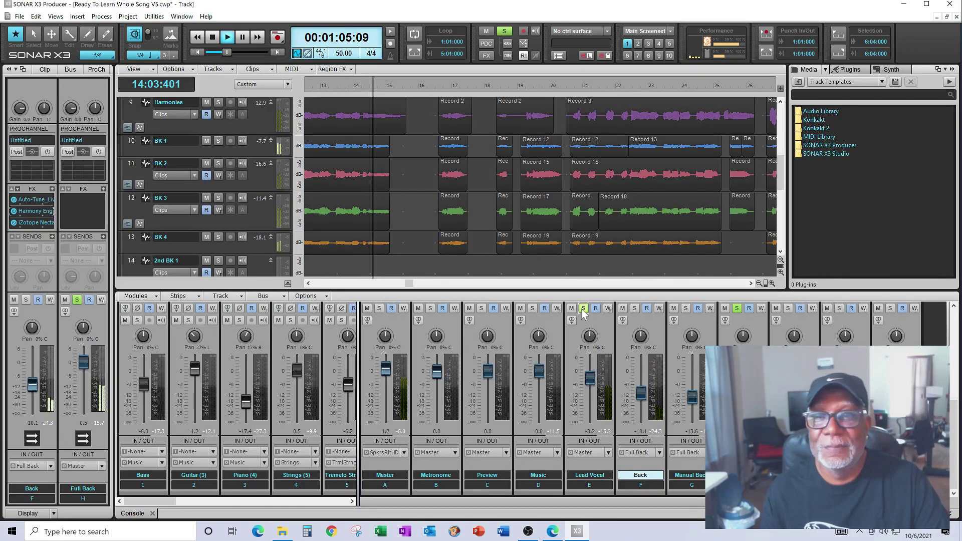
Clear the Lead Vocal and backing-bus solos, pause, and return the now time to 16:02:000.
click(583, 309)
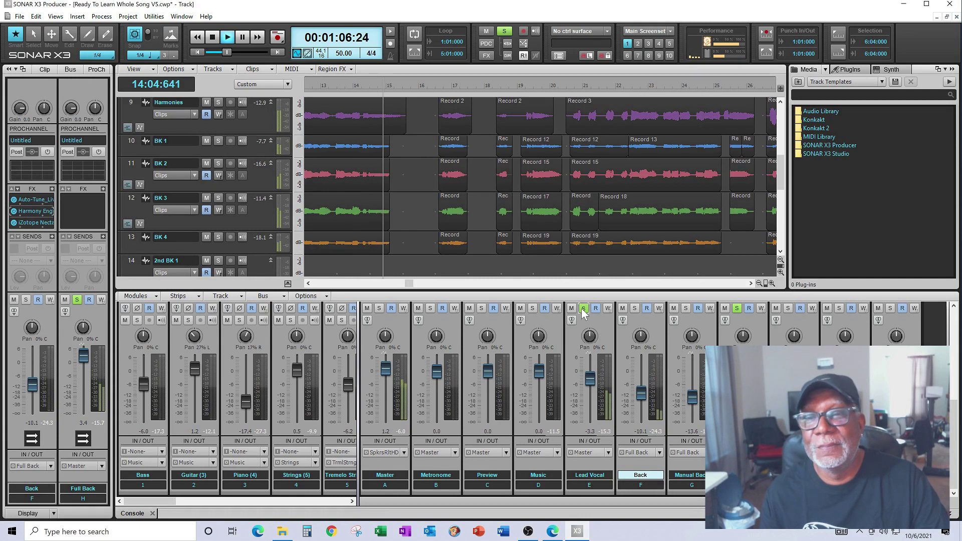
click(736, 308)
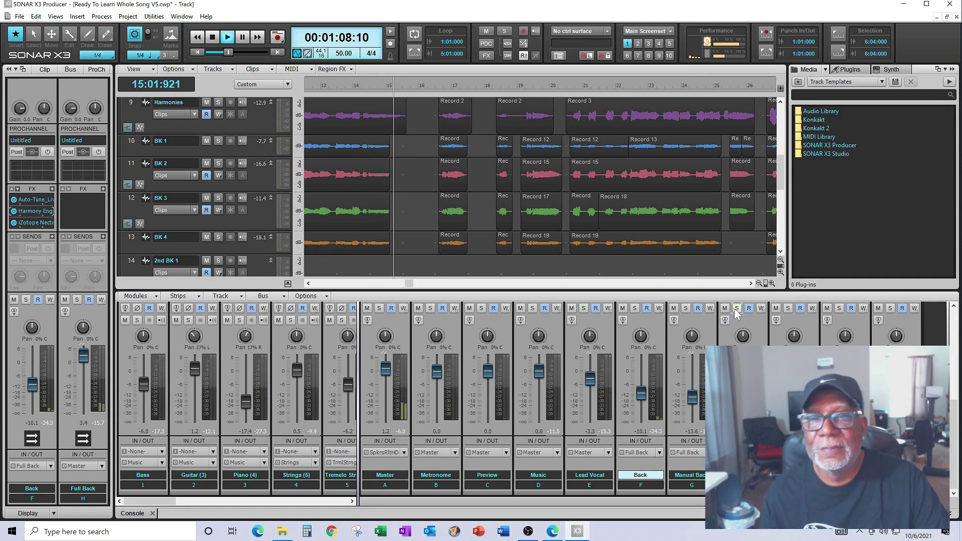
click(243, 38)
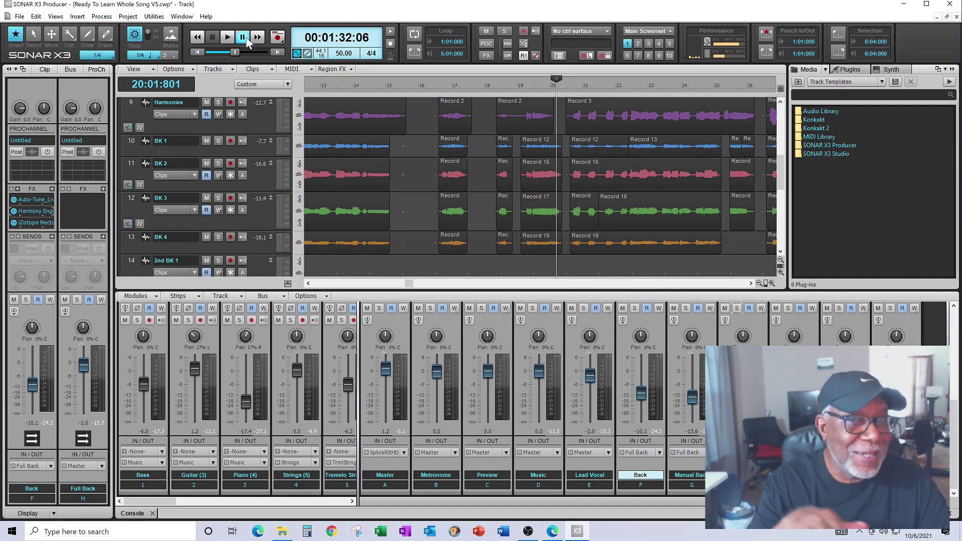
click(415, 174)
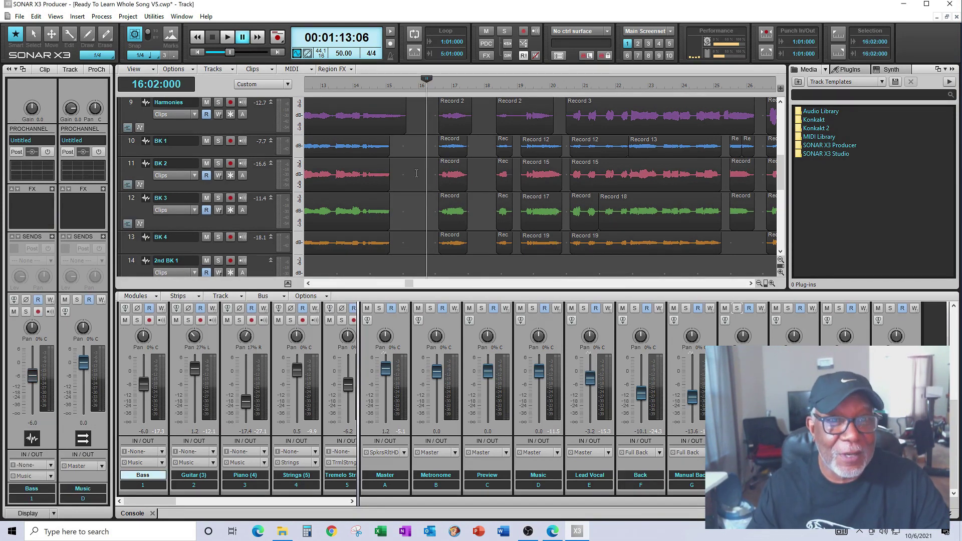
Solo the Lead Vocal, play from bar 16, then clear both solos for the full mix.
click(583, 309)
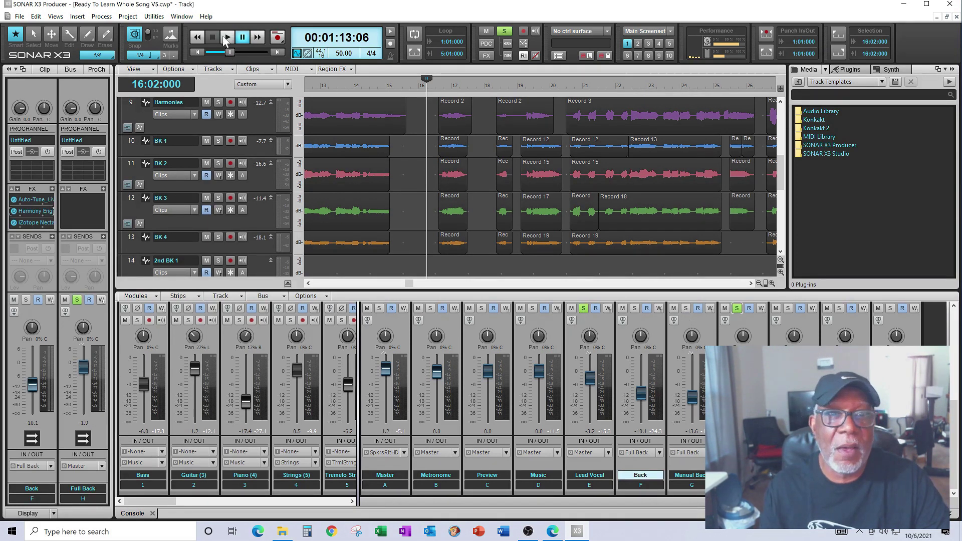
key(space)
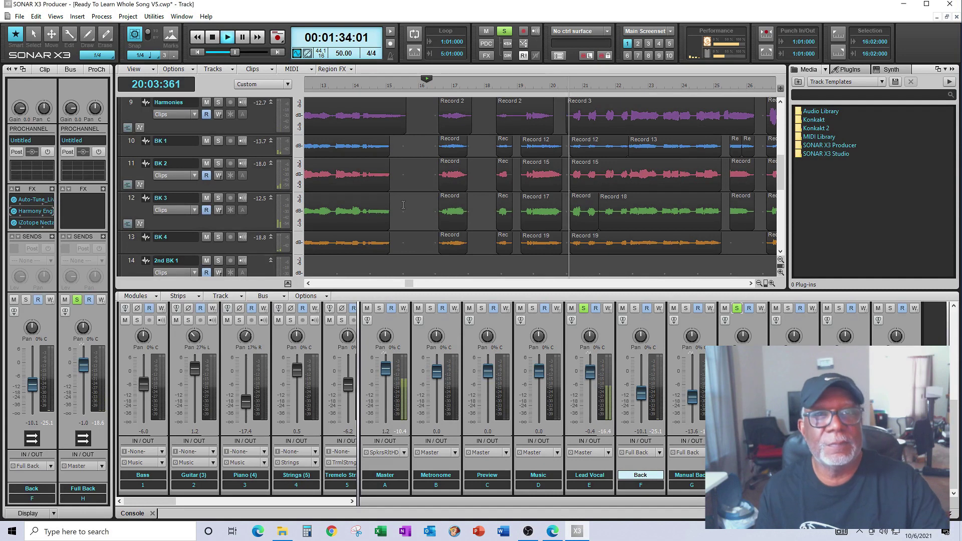
click(736, 308)
click(583, 308)
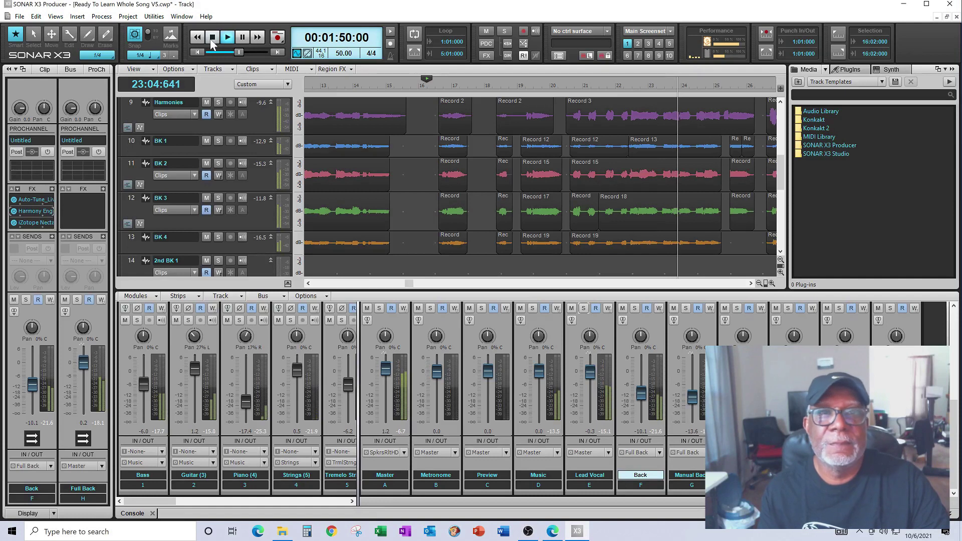
Stop playback so the now time returns to 16:02:000.
click(211, 43)
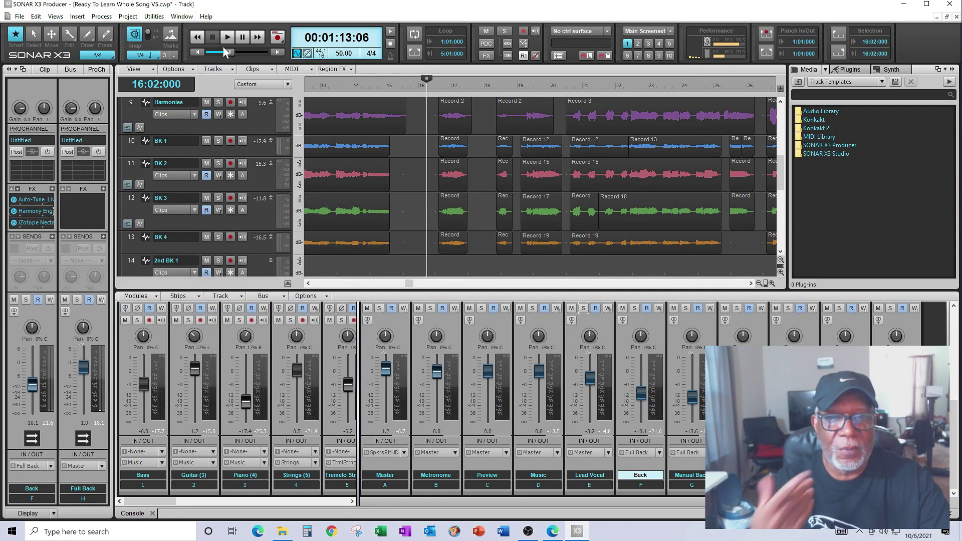
Set the now time to 27:04:000 and play the song on past bar 39.
drag(408, 284, 534, 307)
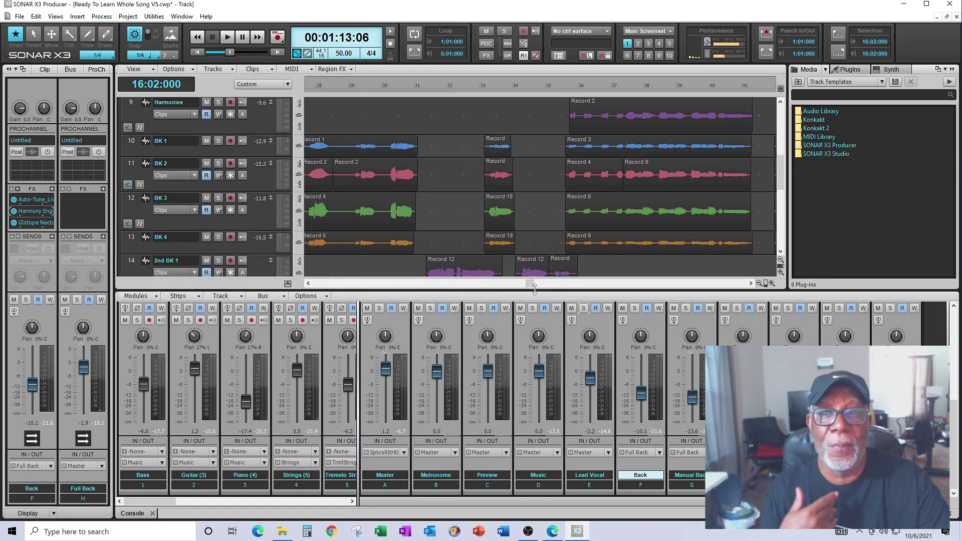
drag(531, 289, 524, 290)
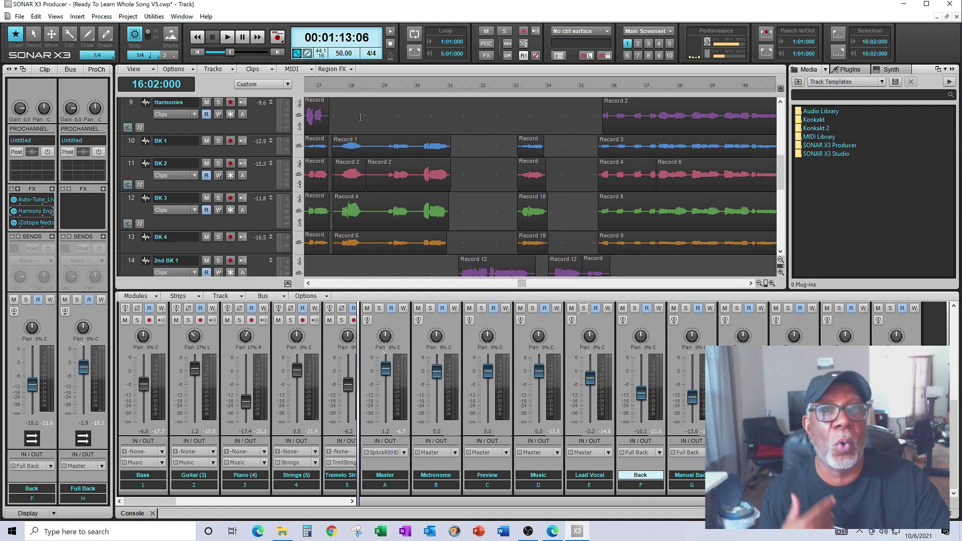
click(339, 114)
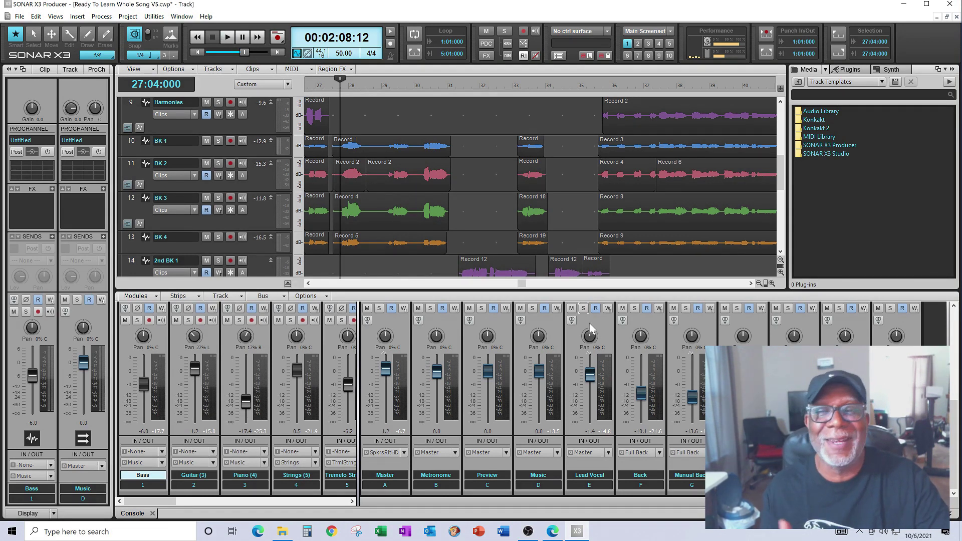
click(228, 38)
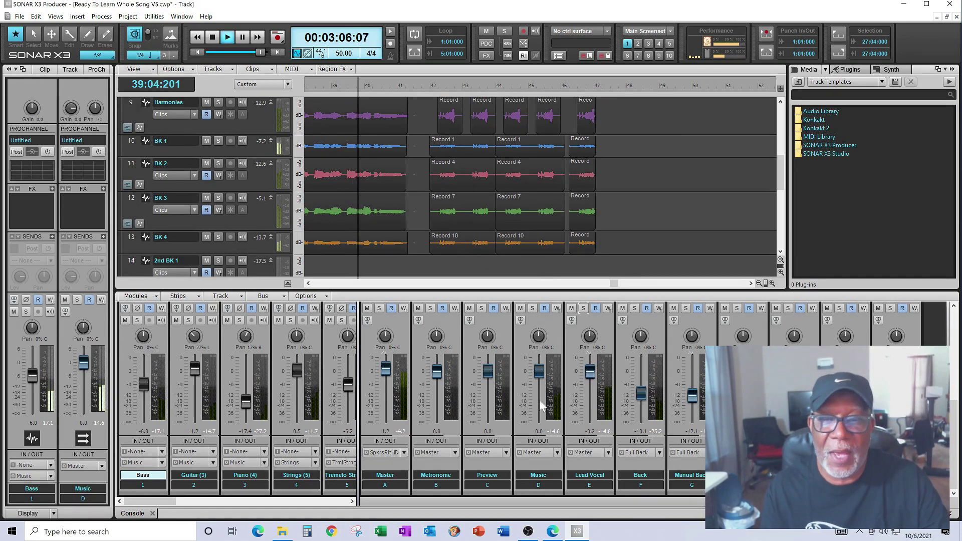
Show the Back bus and its effects in the inspector, then stop playback at bar 27.
mouse_move(386, 371)
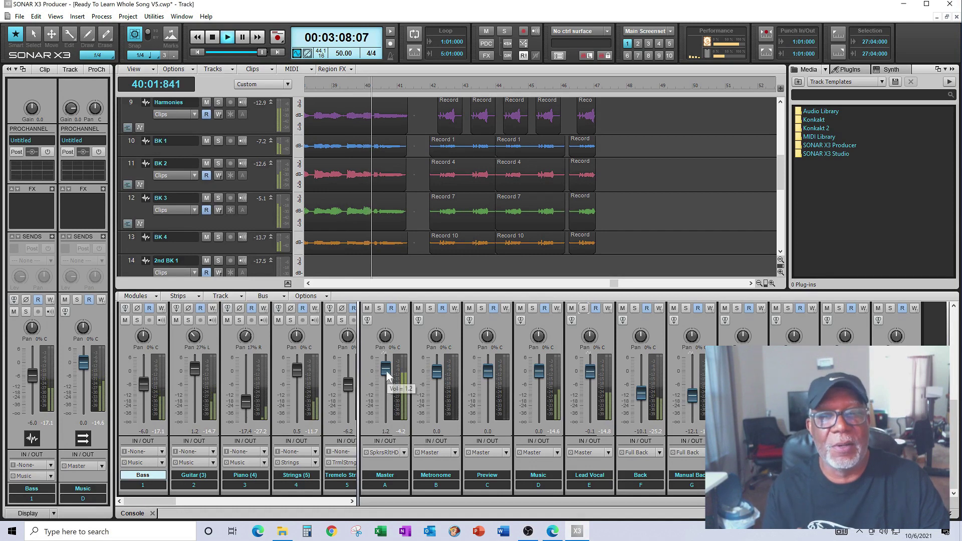
click(640, 475)
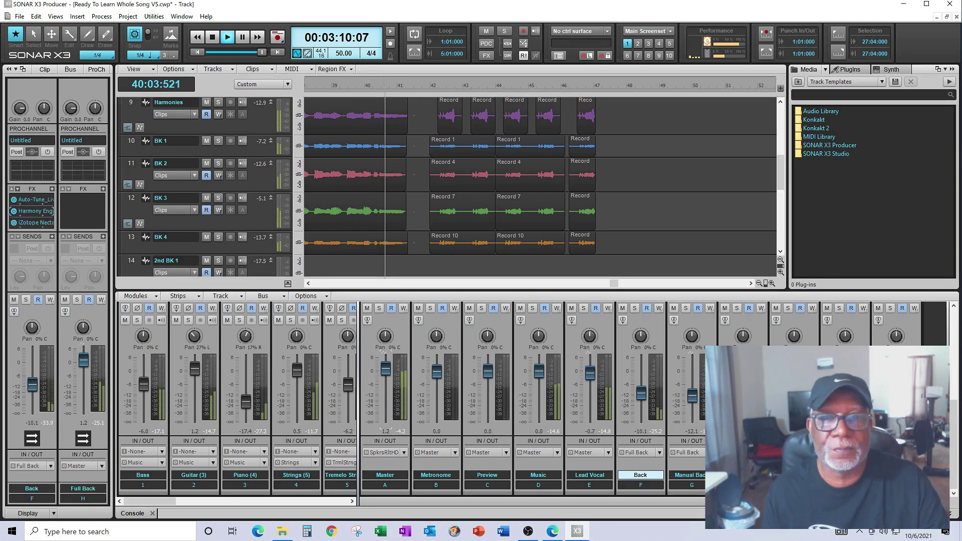
click(213, 38)
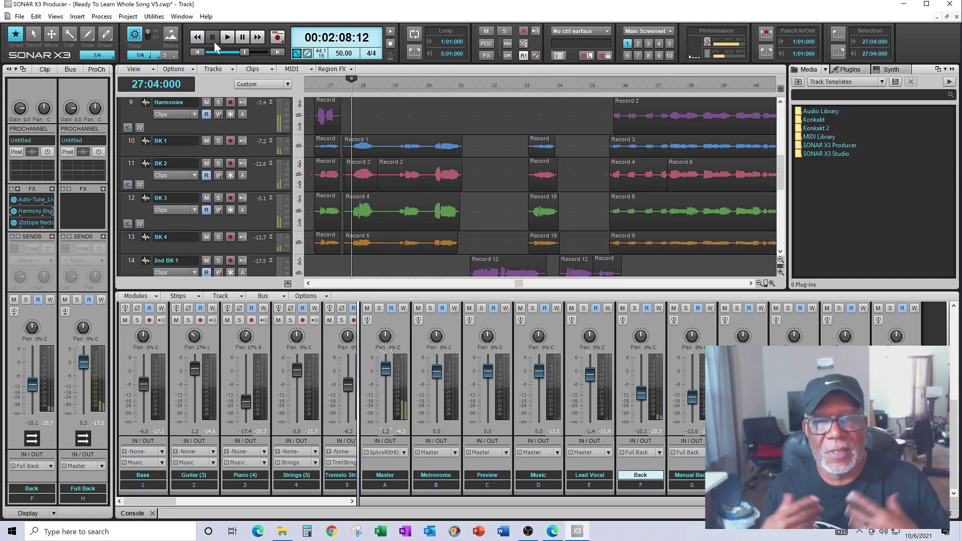